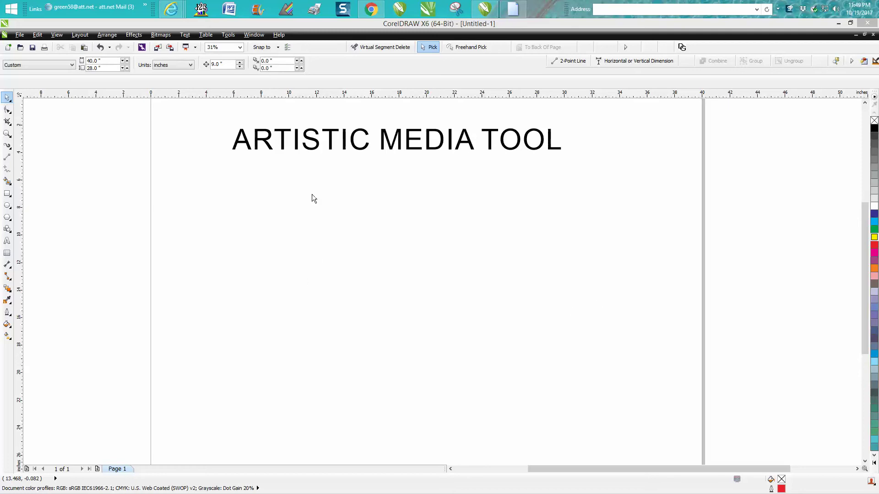
Draw a thick, sharply bent Artistic Media stroke with a tapered right tip, then delete it.
click(8, 147)
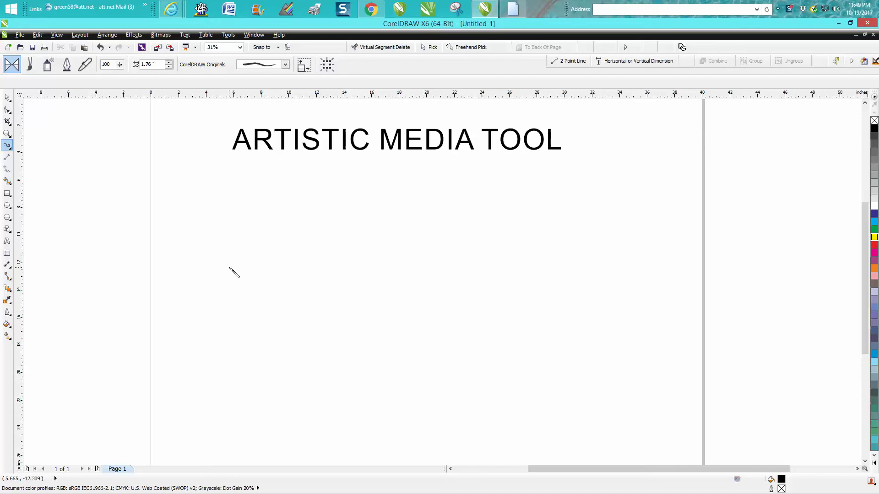
drag(231, 268, 266, 216)
click(480, 280)
mouse_move(480, 281)
mouse_down()
mouse_move(529, 261)
mouse_move(556, 220)
mouse_up()
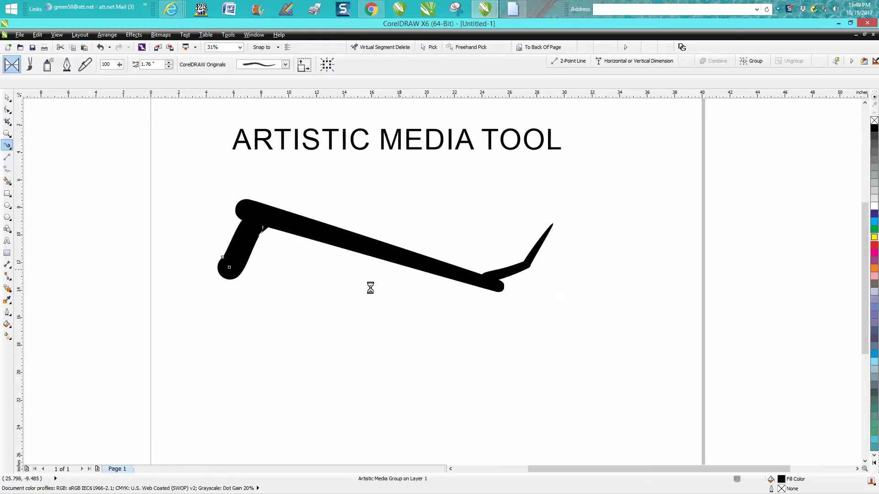
key(Delete)
Draw a smooth wavy brush stroke below the title and select it.
mouse_move(258, 296)
mouse_down()
mouse_move(494, 276)
mouse_move(558, 249)
mouse_up()
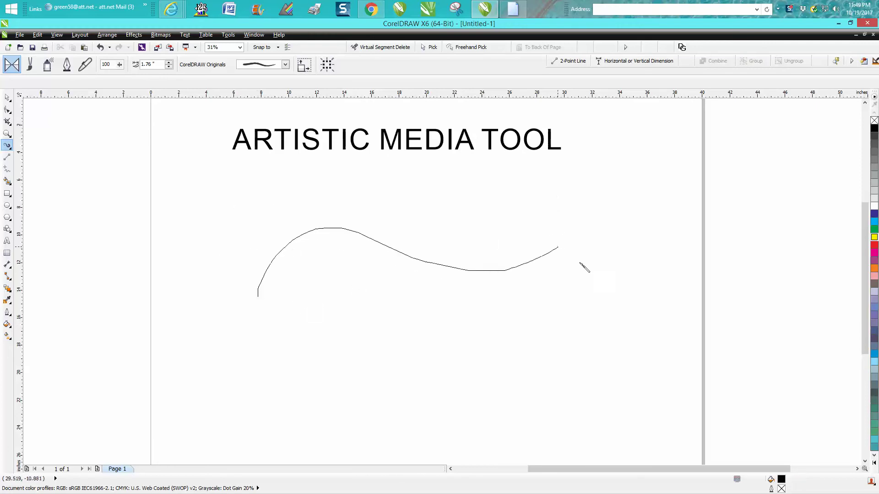
click(7, 96)
click(380, 239)
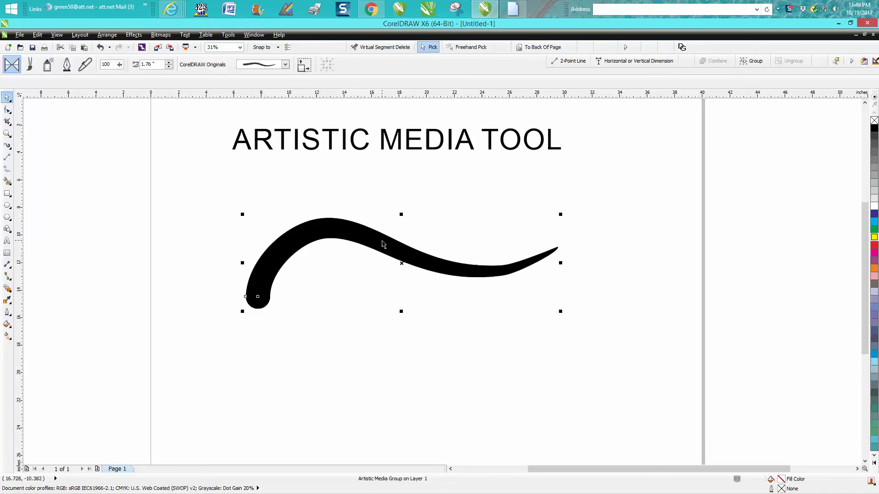
Drop a copy of the stroke below the original, then delete that copy.
mouse_move(405, 262)
mouse_down()
mouse_move(391, 316)
mouse_move(395, 363)
mouse_up()
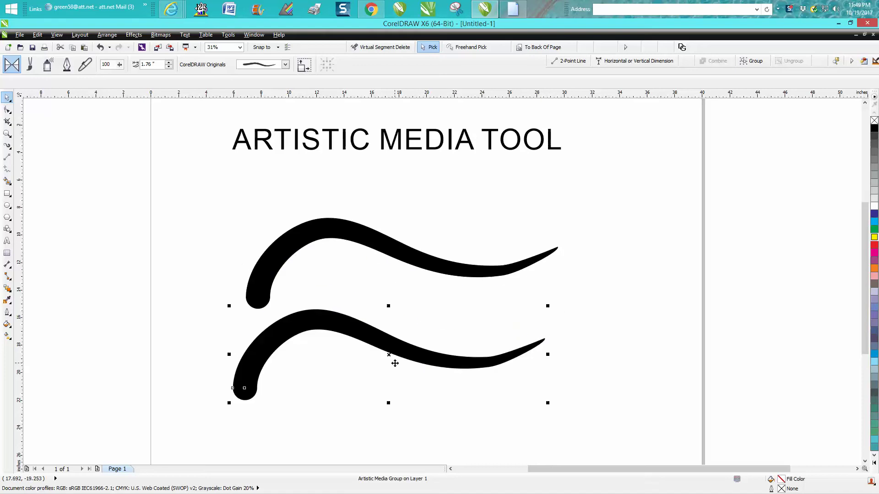
key(Delete)
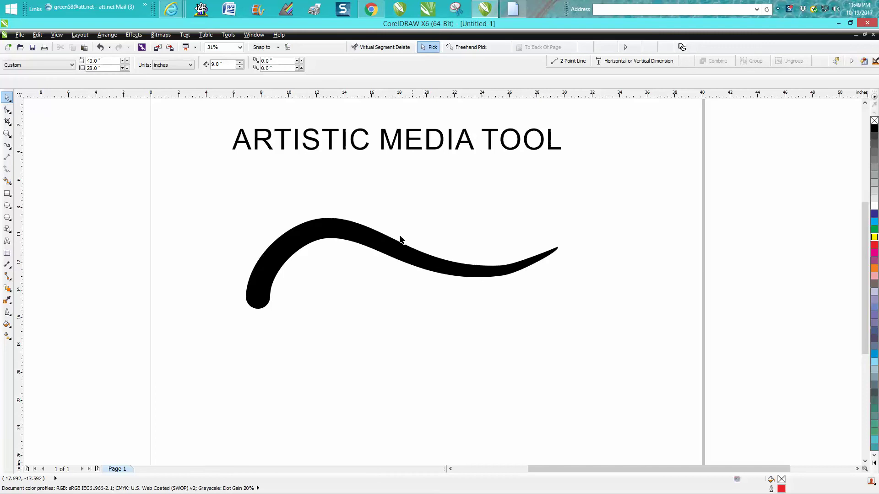
click(392, 244)
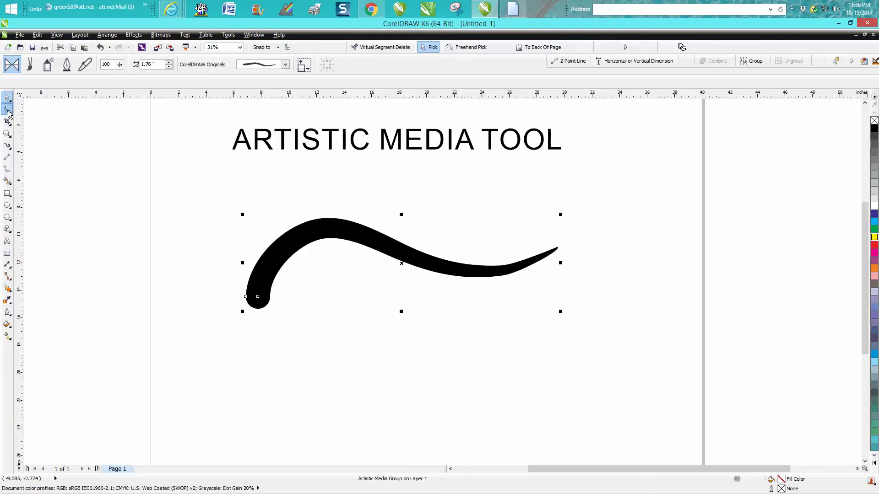
click(289, 215)
Drag node handles to deepen the right dip and adjust the top and left bends.
click(323, 233)
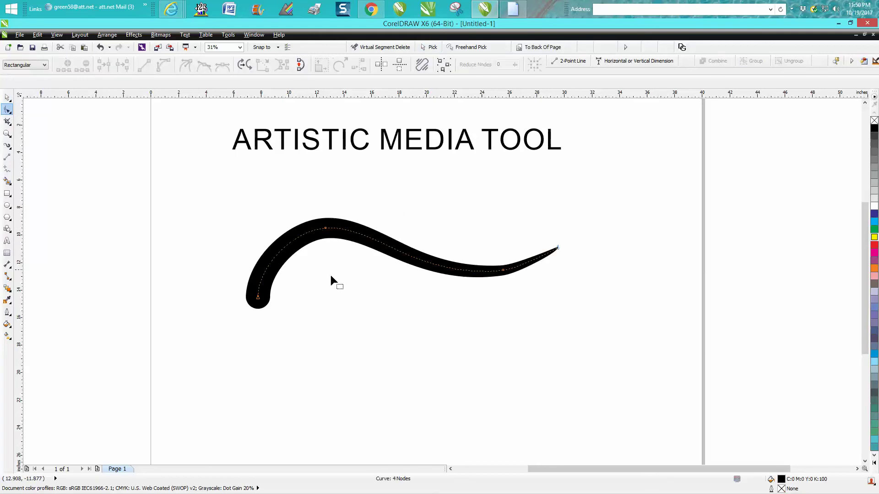
click(326, 229)
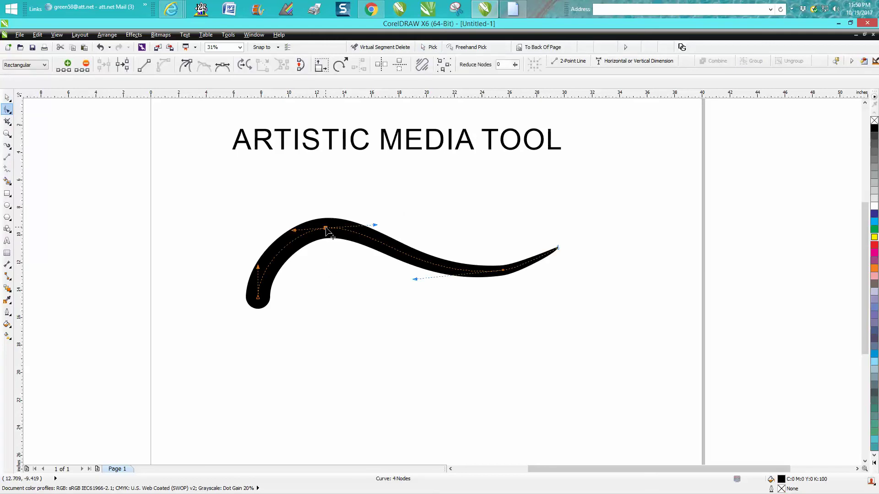
drag(414, 280, 419, 310)
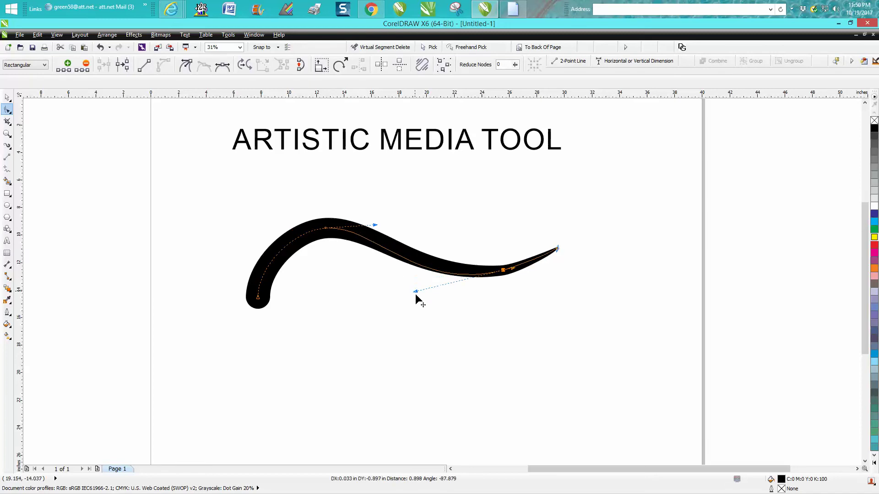
click(374, 224)
drag(375, 224, 376, 224)
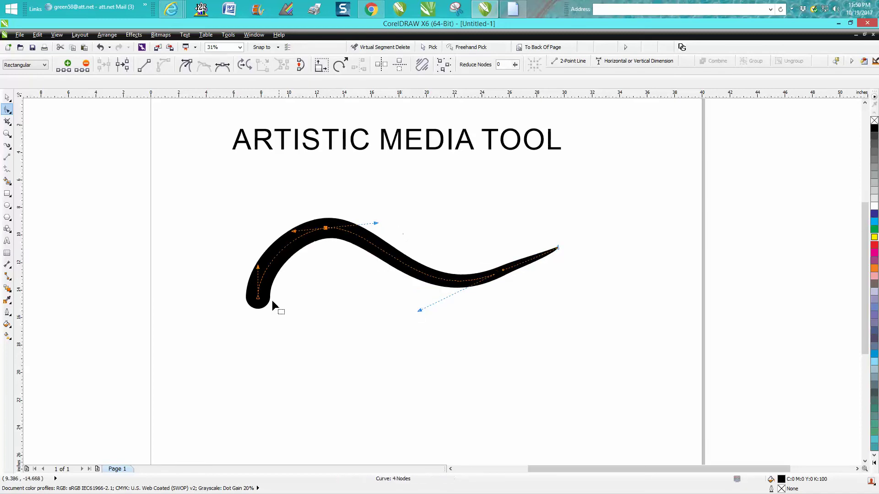
drag(258, 266, 251, 263)
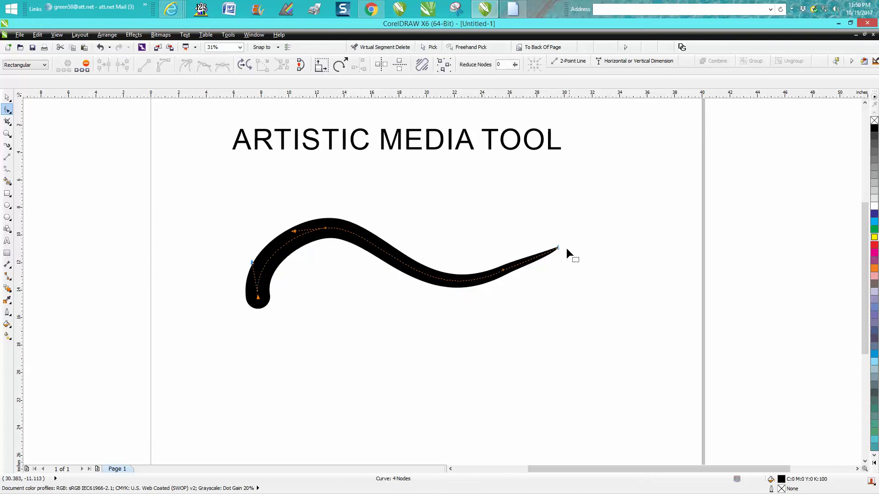
Delete a right-side node and move the top node, then undo back to the wavy shape.
click(503, 271)
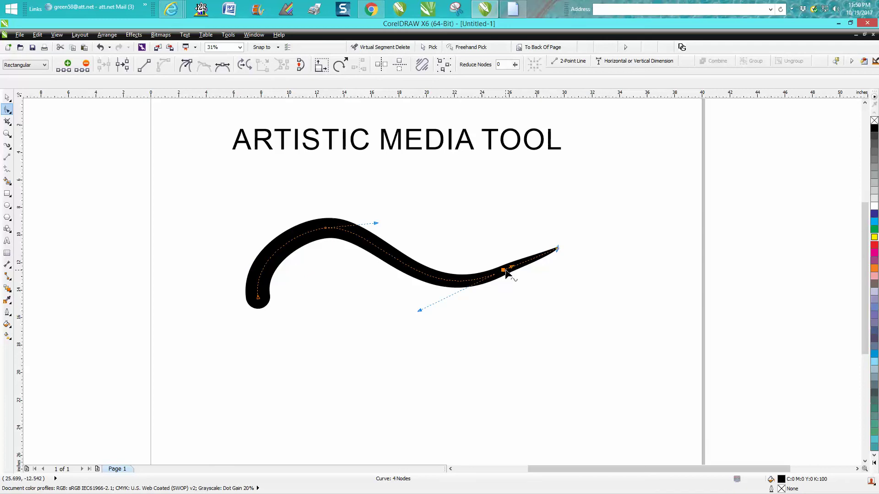
key(Delete)
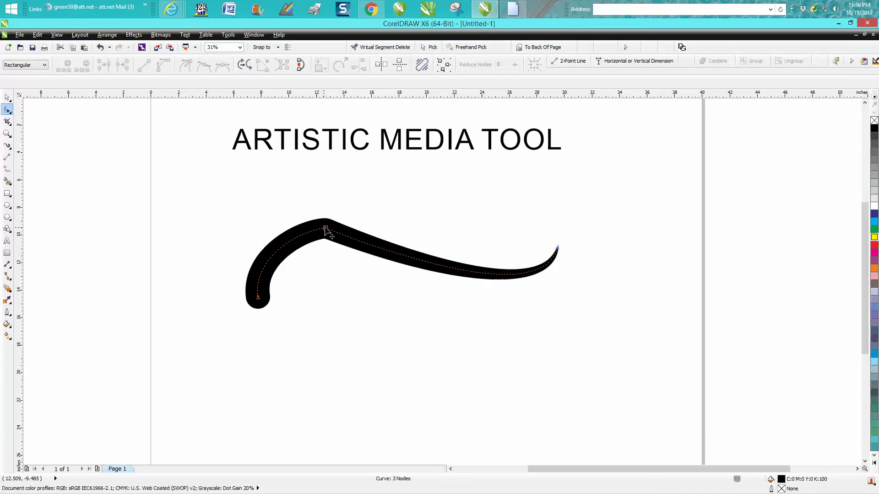
click(325, 229)
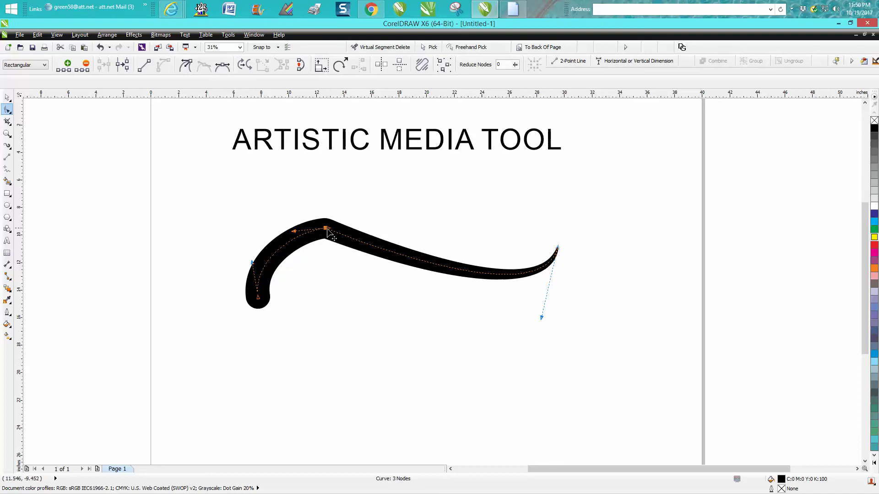
drag(327, 232, 340, 230)
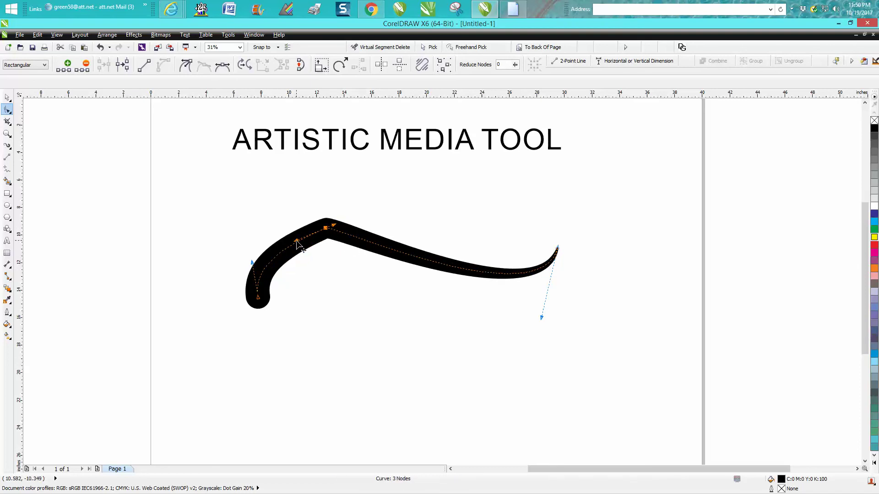
click(100, 48)
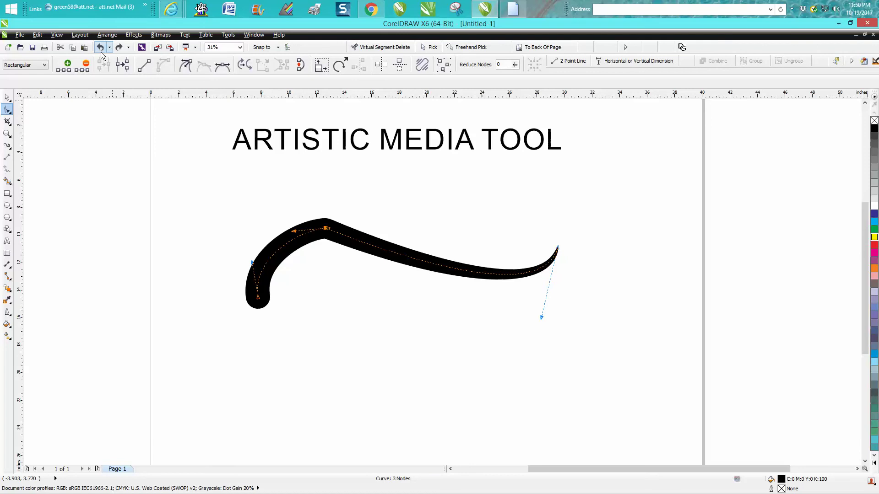
click(100, 47)
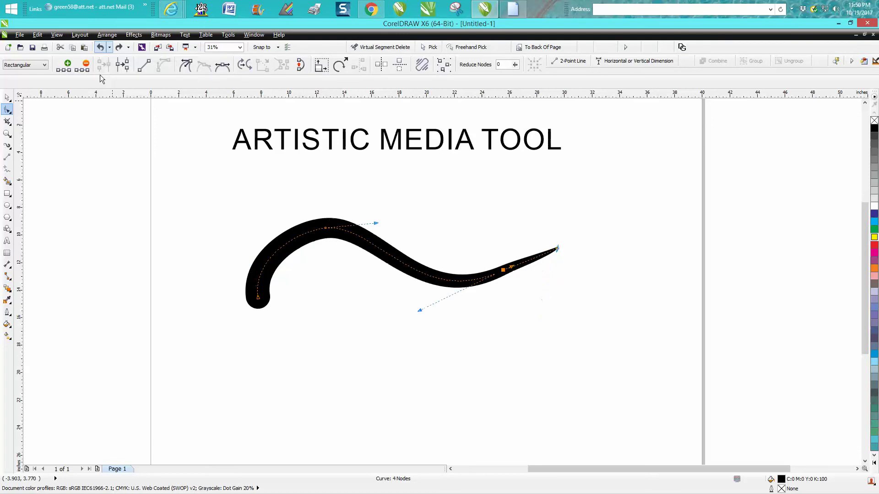
click(7, 97)
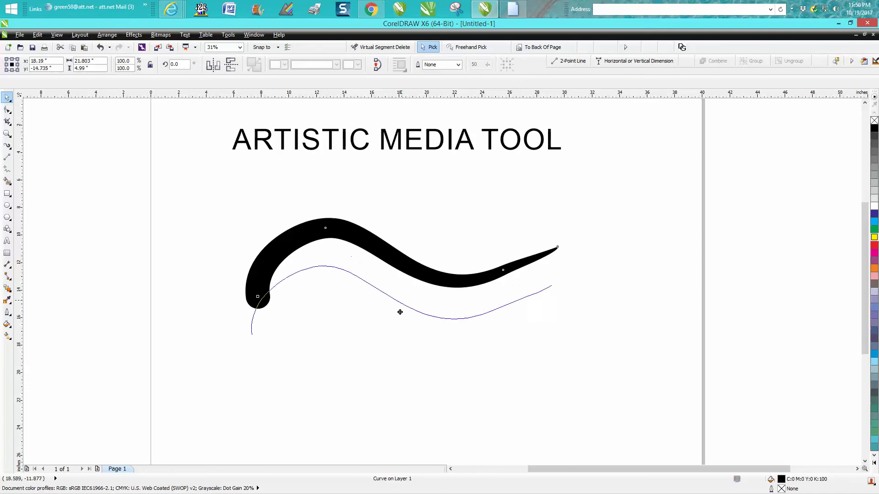
Pull the control path below the stroke, undo a hairline outline, then move the path above.
drag(408, 262, 403, 358)
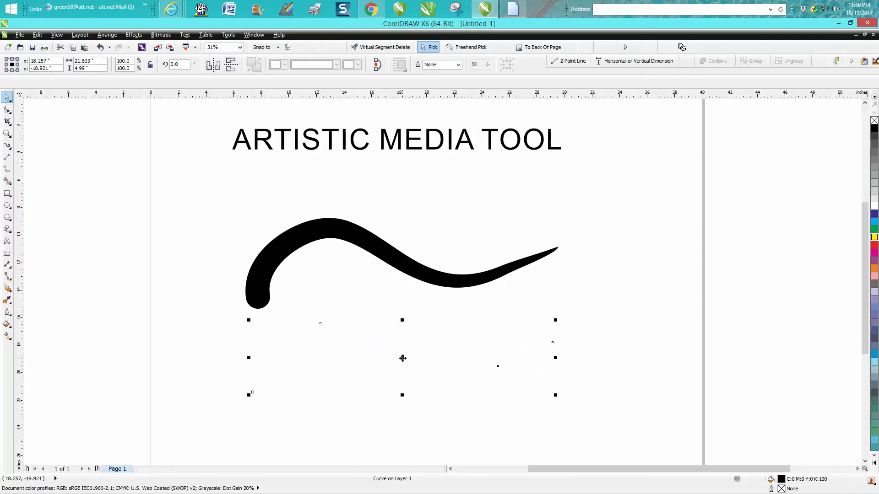
right_click(875, 128)
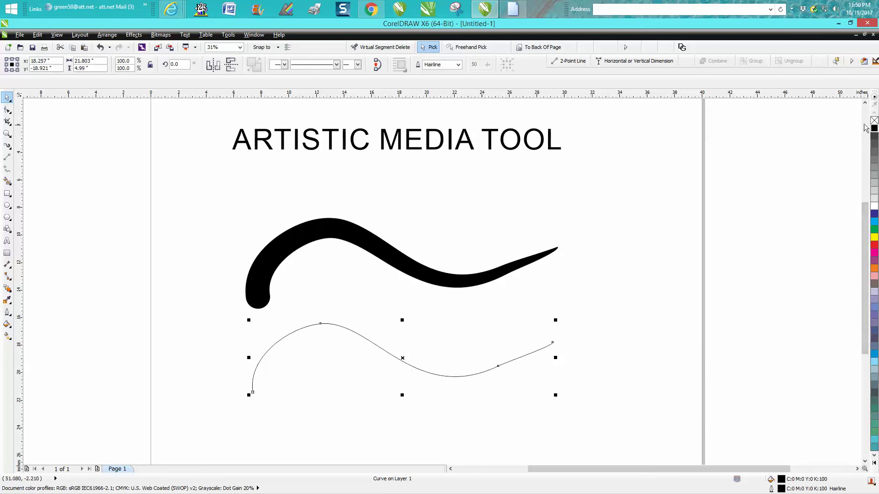
click(99, 47)
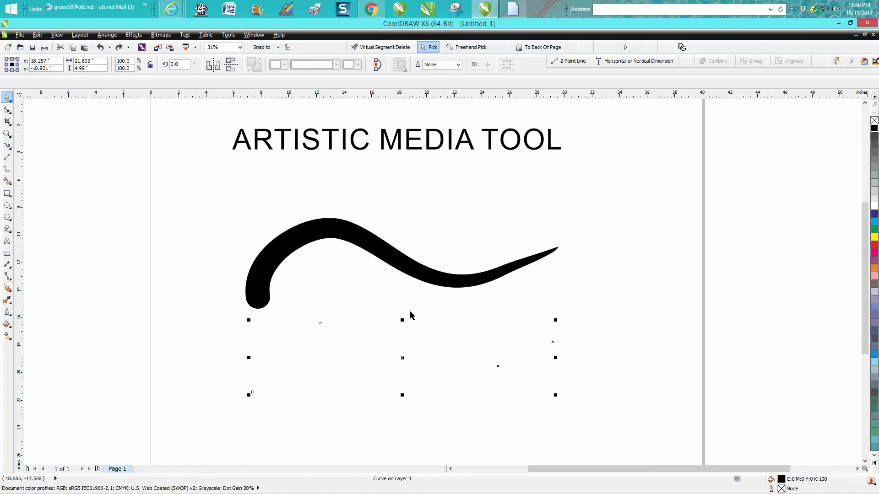
click(412, 270)
drag(411, 267, 409, 218)
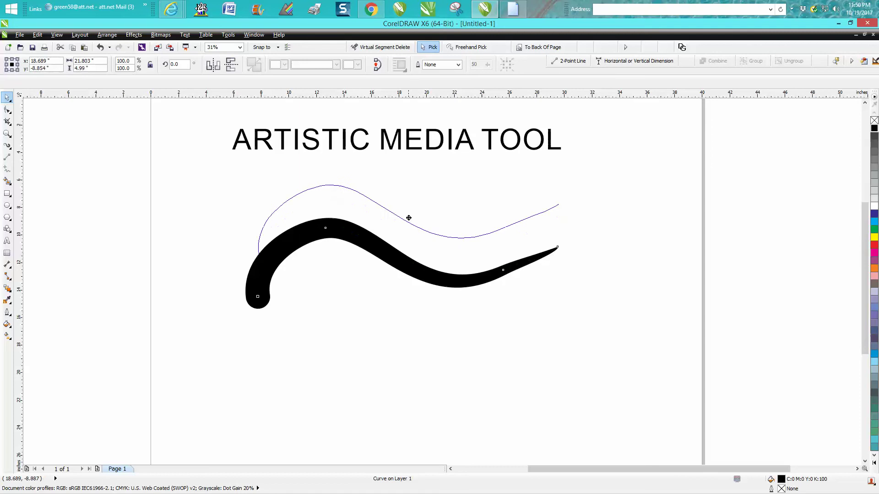
Pull the stroke's underlying curve down below the black stroke and deselect it.
click(374, 247)
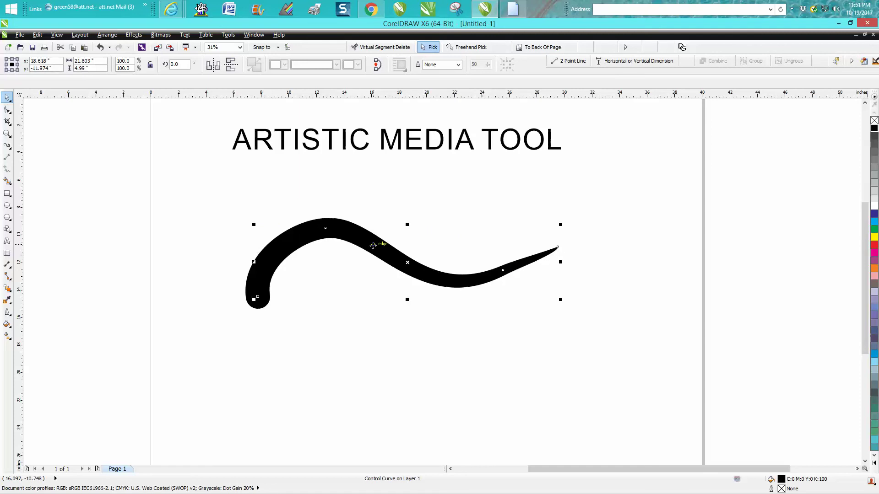
click(374, 248)
drag(402, 263, 403, 341)
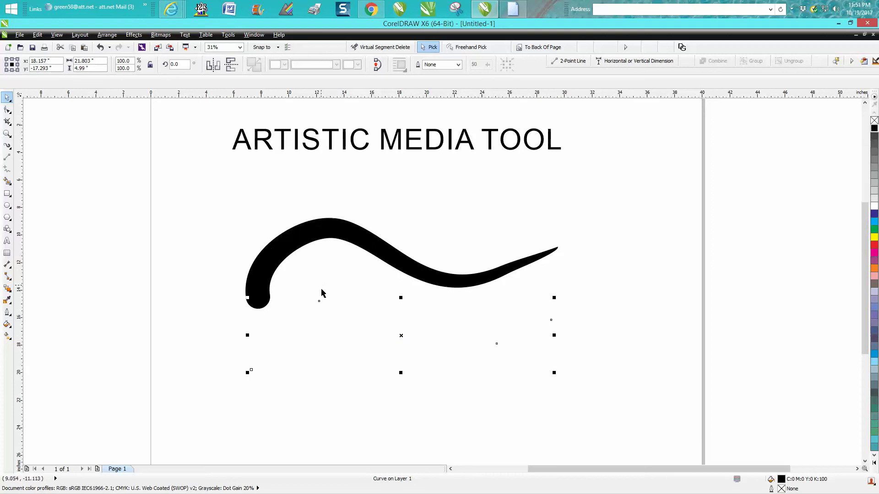
click(874, 237)
click(659, 177)
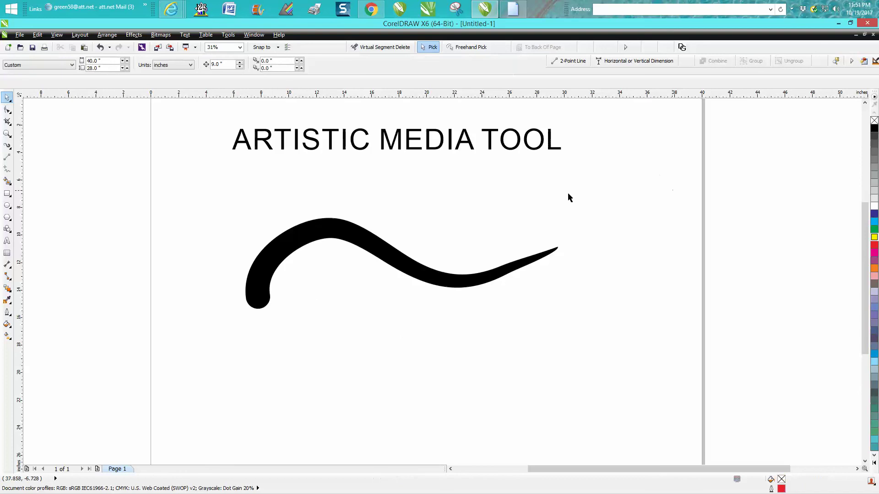
Draw a large yellow-filled rectangle around the brush stroke.
click(7, 193)
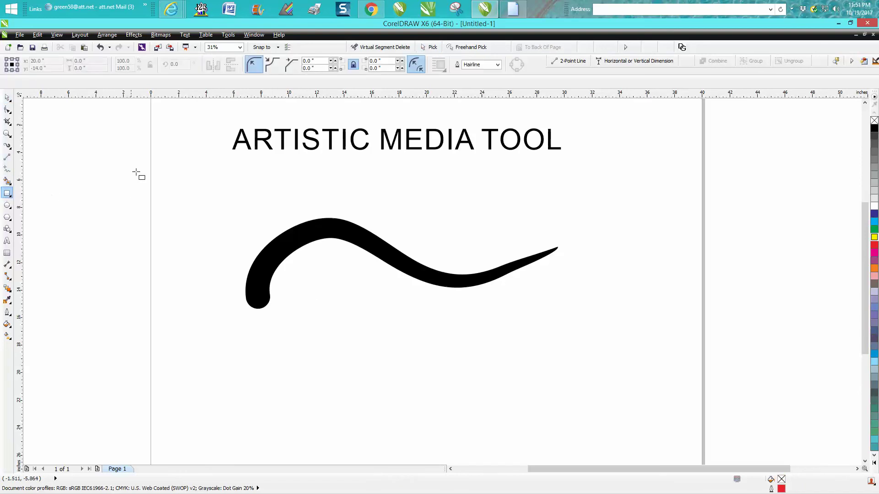
mouse_move(152, 176)
mouse_down()
mouse_move(566, 390)
mouse_move(680, 400)
mouse_up()
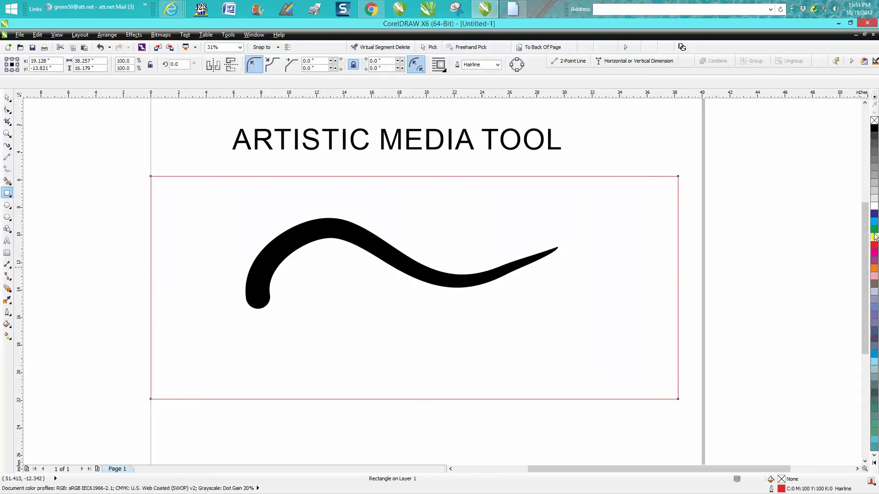
click(874, 238)
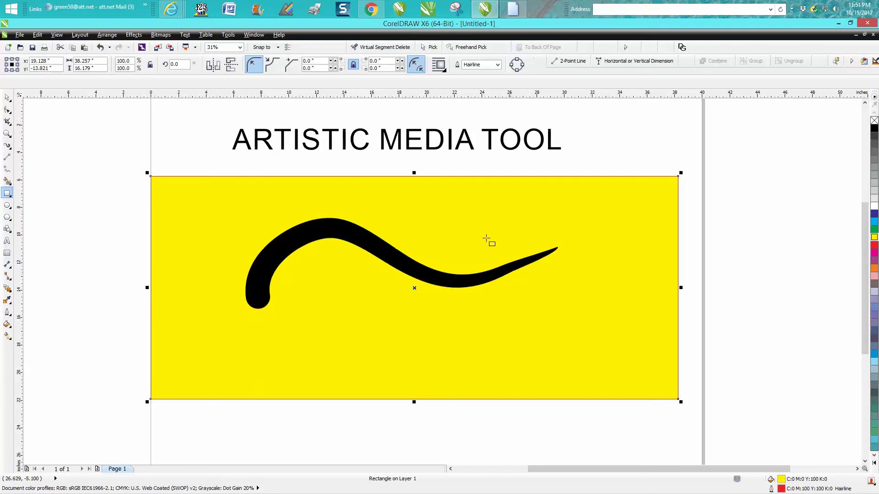
Move the black stroke up over the title, shift the rectangle, then delete the rectangle.
click(7, 98)
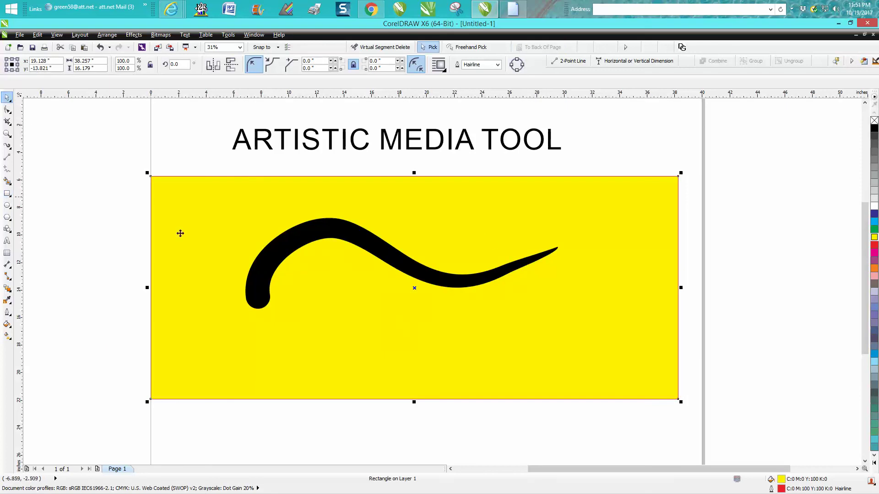
drag(275, 264, 279, 174)
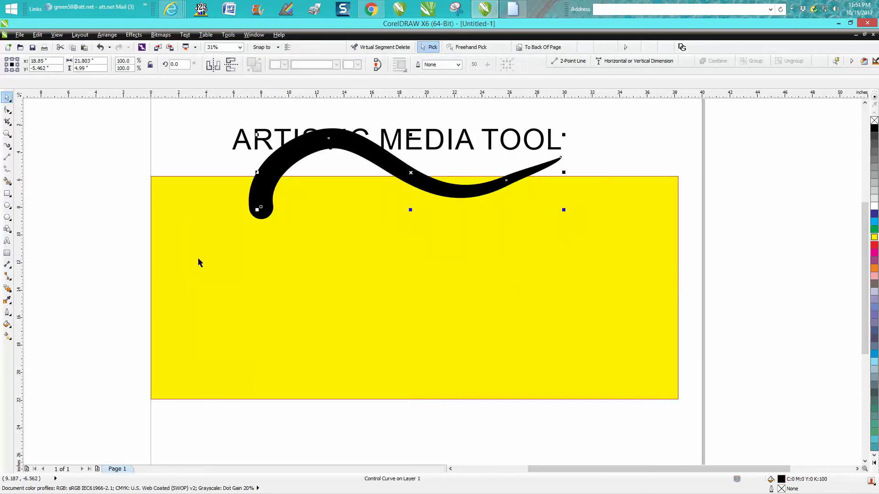
mouse_move(274, 243)
mouse_down()
mouse_move(336, 409)
mouse_move(235, 249)
mouse_up()
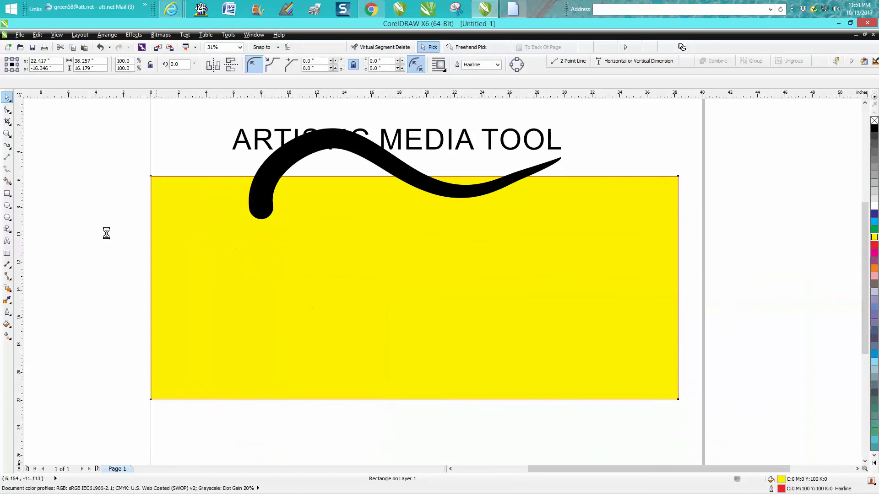
mouse_move(104, 234)
mouse_down()
mouse_move(197, 332)
mouse_move(608, 430)
mouse_up()
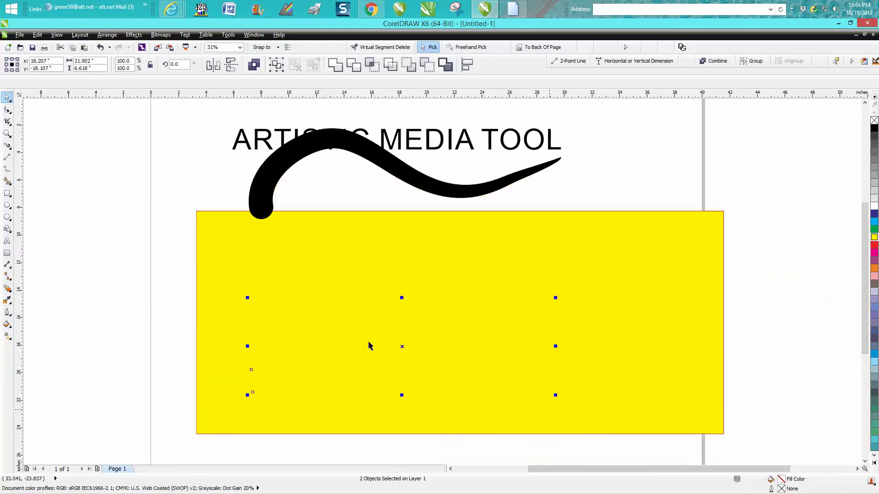
key(Escape)
click(453, 250)
key(Delete)
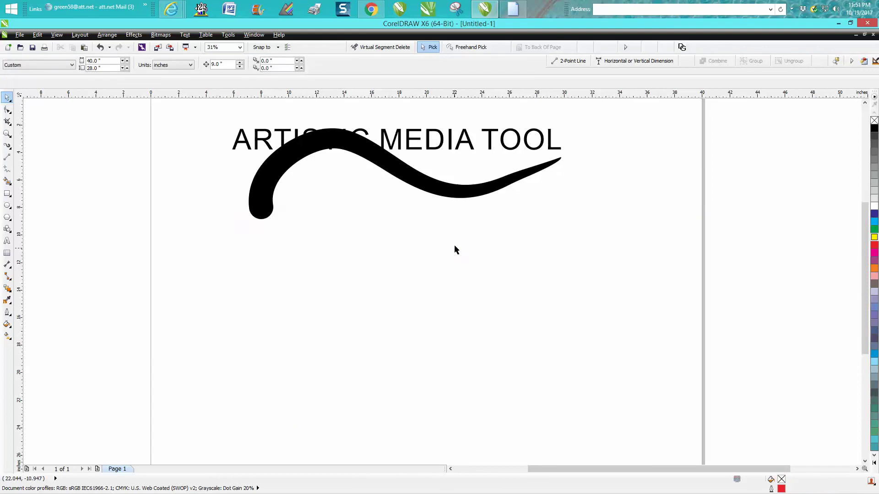
Move the stroke back below the title and split it with Arrange > Break Apart.
drag(418, 189, 437, 282)
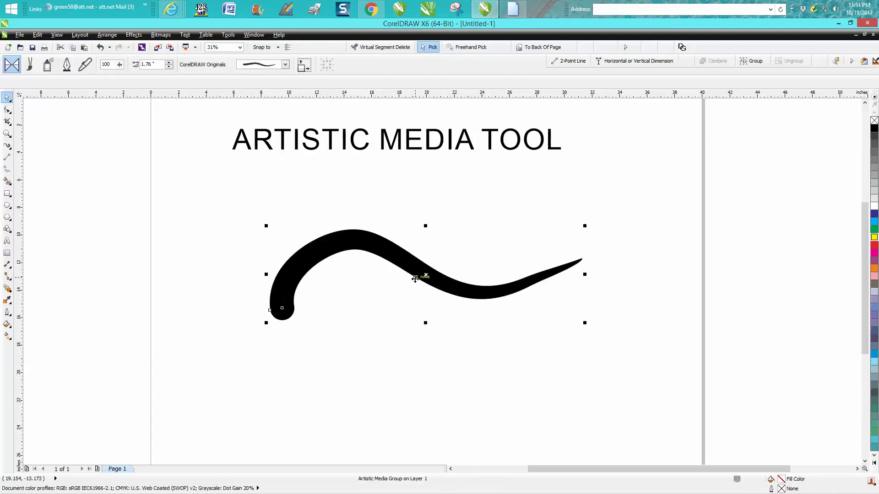
mouse_move(209, 172)
mouse_down()
mouse_move(442, 357)
mouse_move(607, 359)
mouse_up()
click(107, 36)
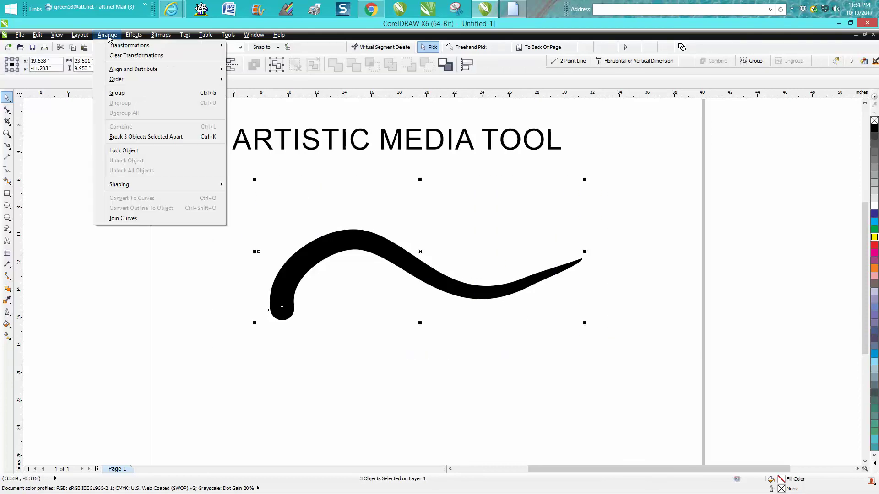
click(134, 138)
Move the control curve away from the stroke and select the black curve.
click(292, 212)
drag(349, 246, 394, 304)
click(393, 285)
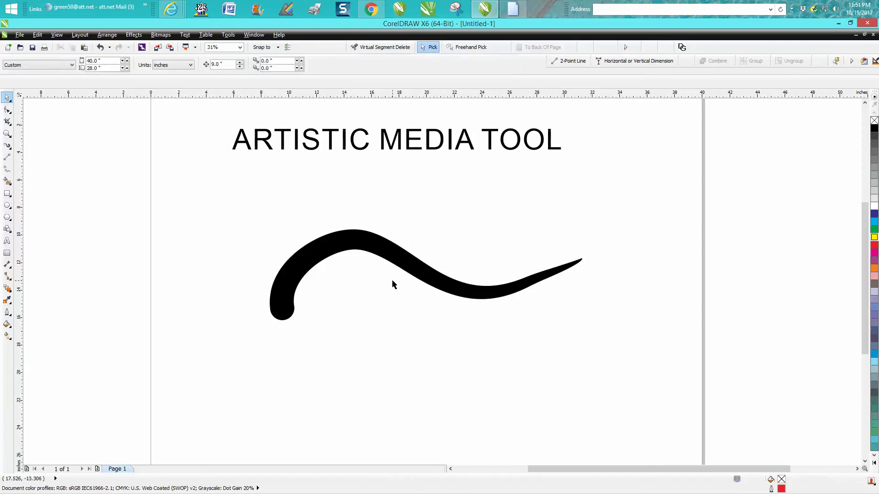
click(420, 267)
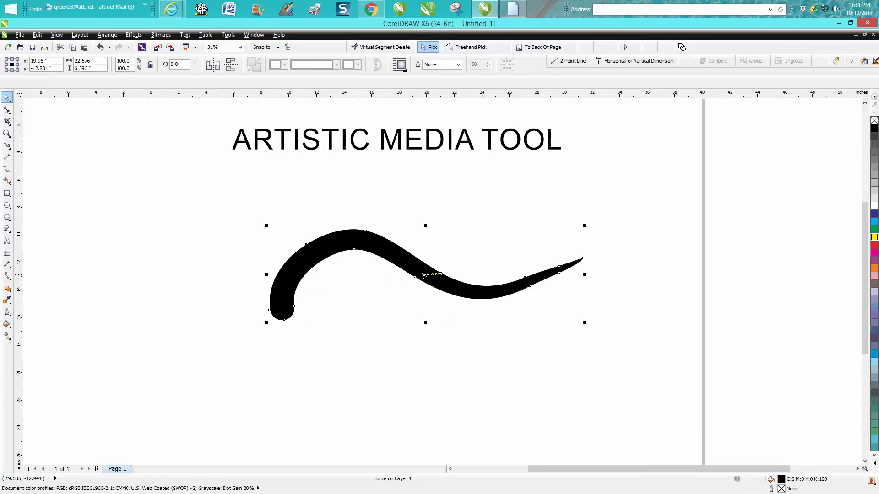
Drop a duplicate of the curve below, then move the strokes up and to the right.
drag(421, 272, 438, 338)
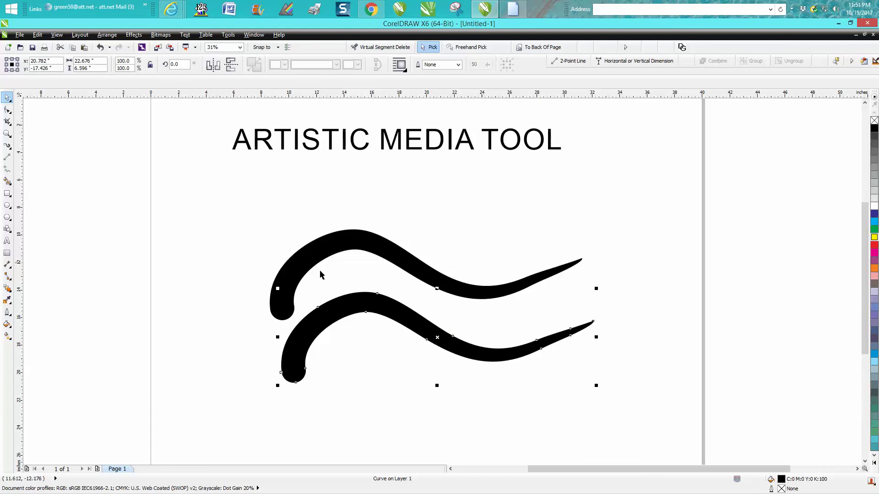
drag(389, 262, 532, 250)
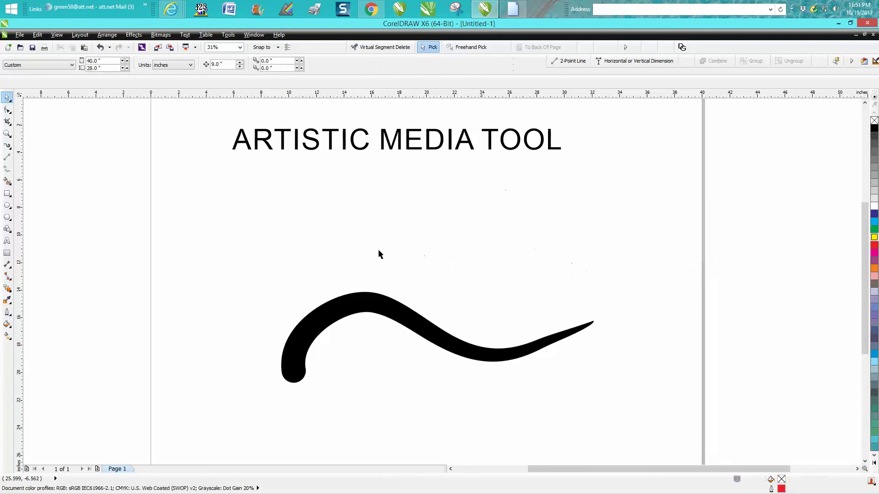
drag(521, 227, 494, 239)
drag(385, 303, 492, 234)
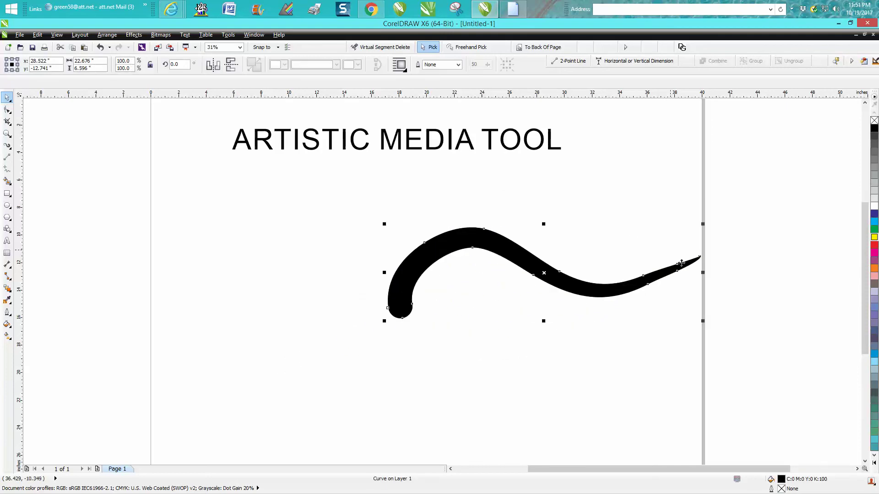
drag(707, 279, 408, 277)
Drop a duplicate of the stroke to the left, delete that copy, and reselect the curve.
click(645, 282)
drag(645, 282, 613, 275)
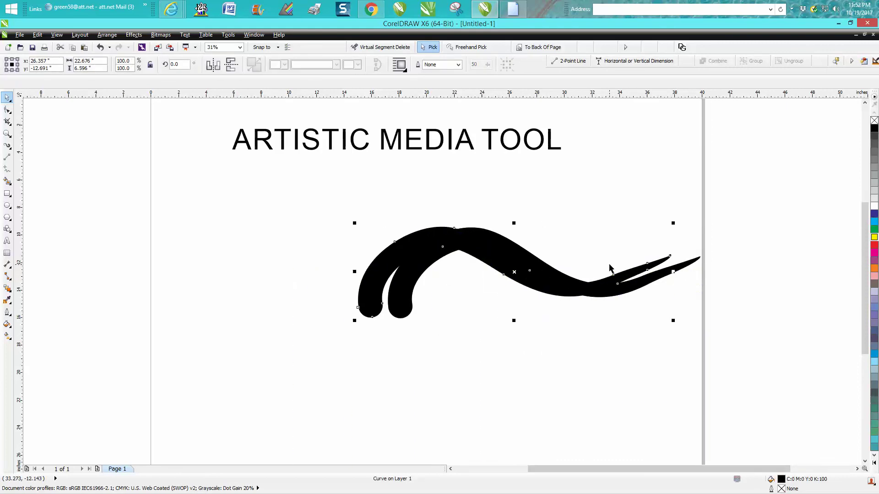
key(Delete)
click(560, 262)
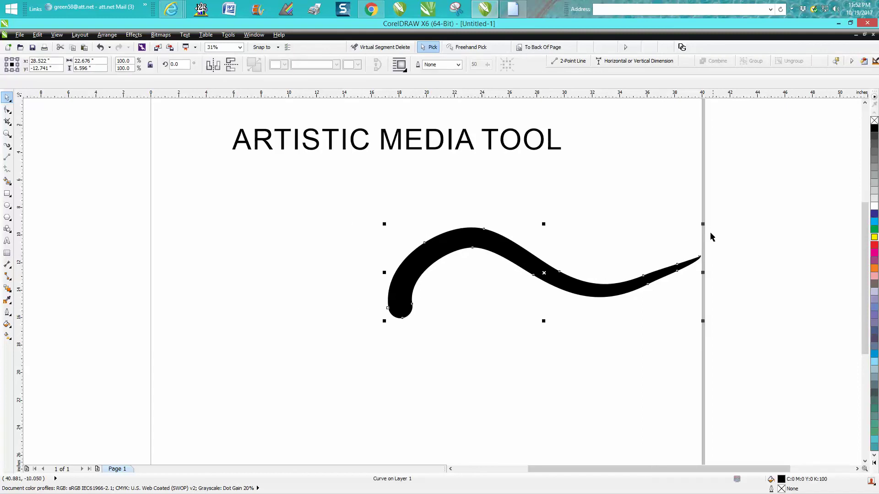
Shrink the curve to about 66%, move it up, and mirror a copy onto its left.
drag(702, 225, 594, 255)
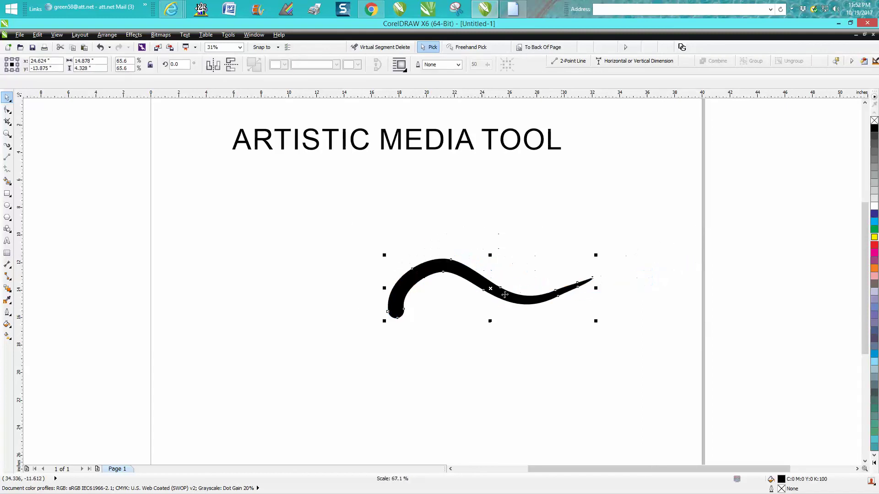
drag(491, 270, 501, 253)
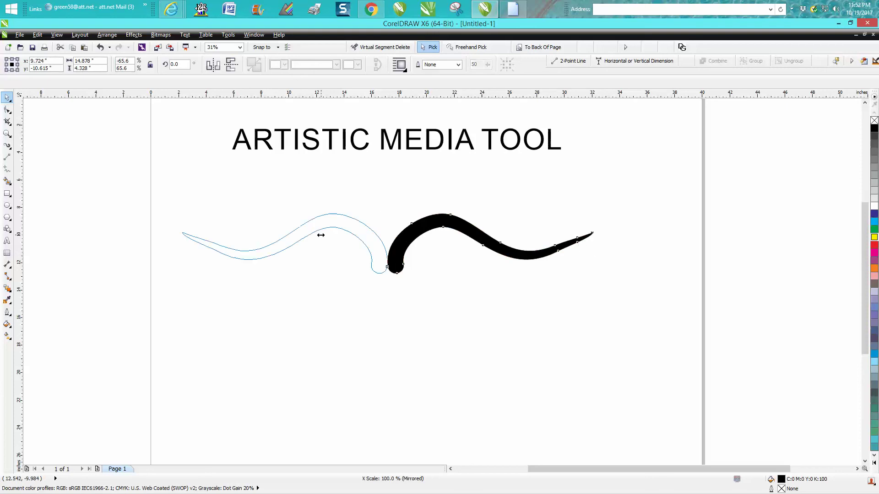
drag(595, 244, 323, 241)
click(403, 356)
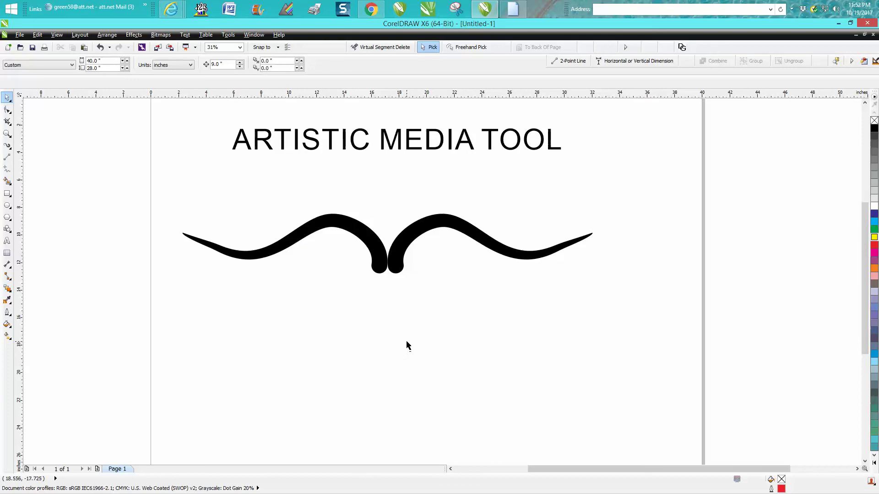